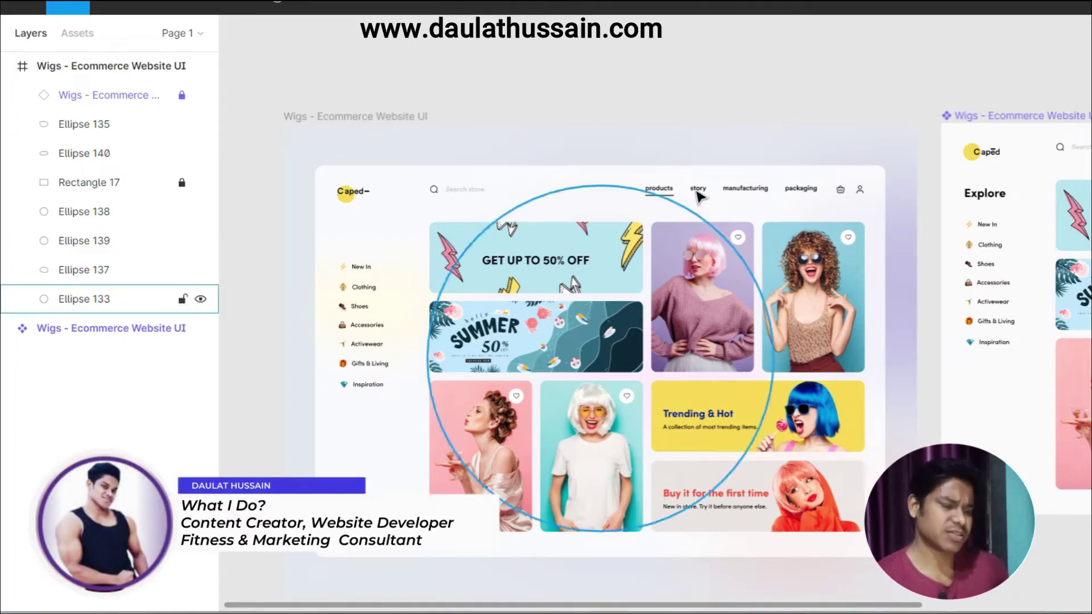
- Expand the main component's layers, briefly opening and closing Group 53 and the Grid layer
scroll(938, 189, down, 1)
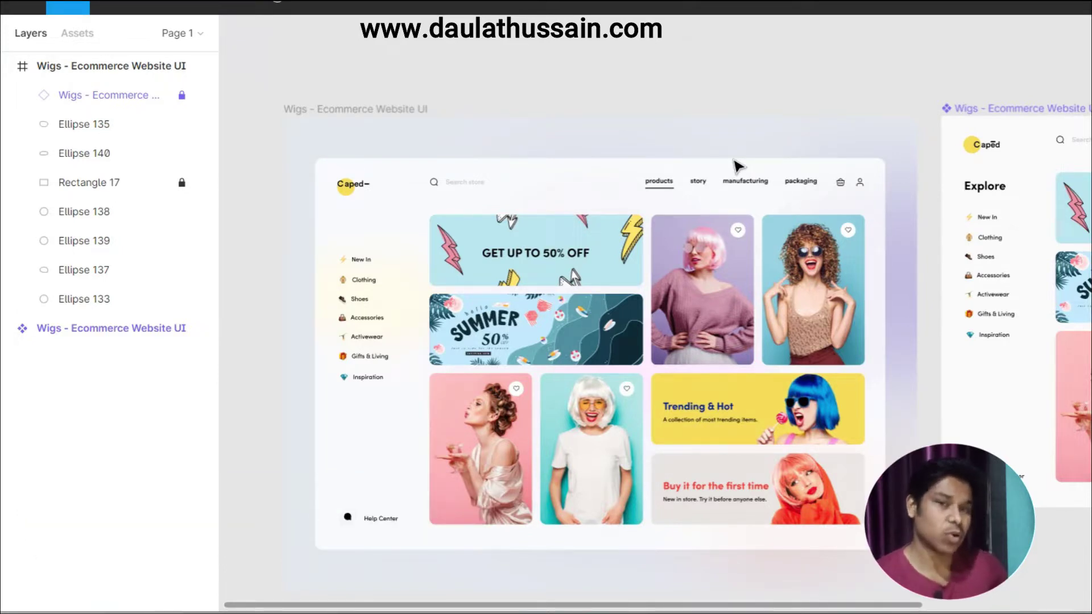
scroll(738, 166, down, 2)
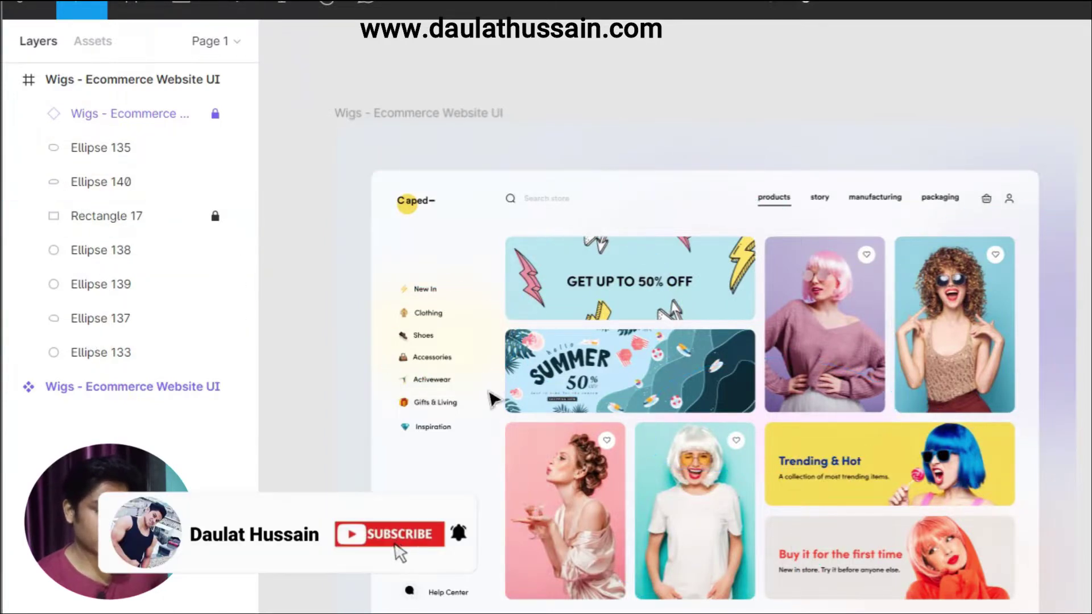
click(26, 113)
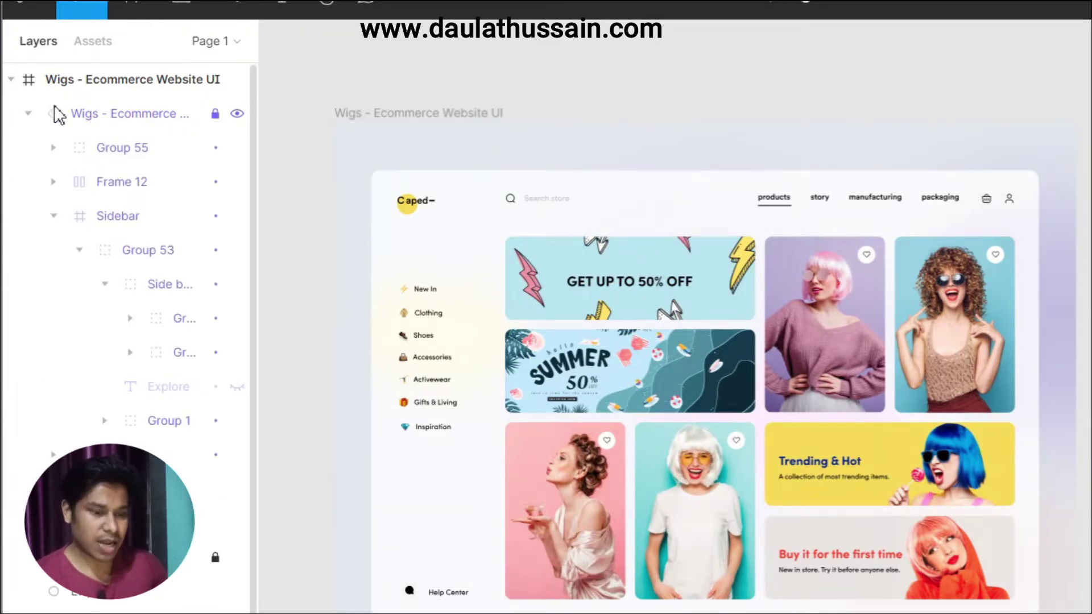
click(77, 251)
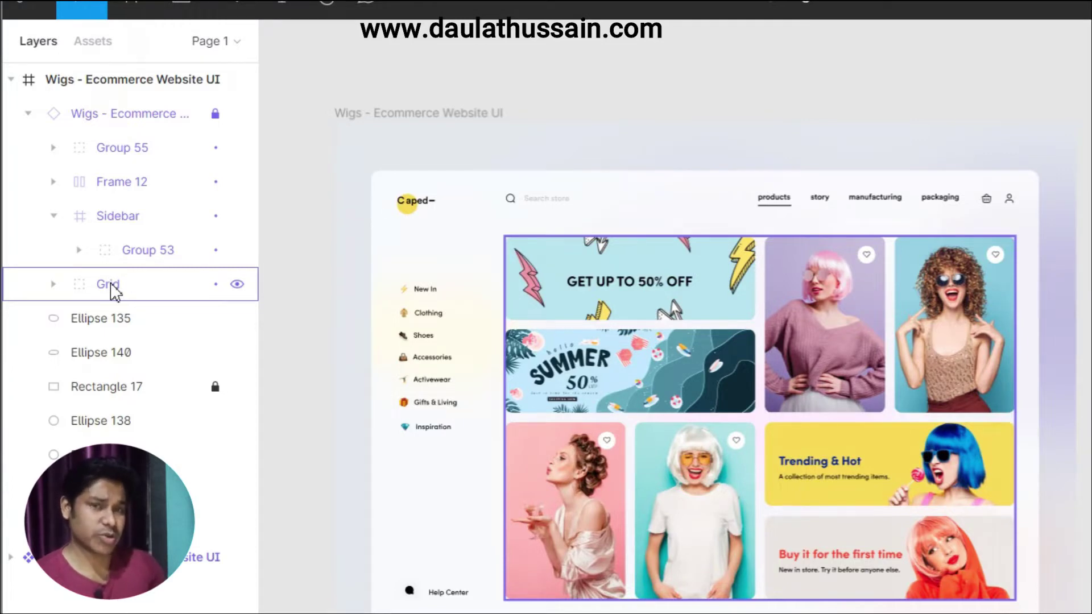
click(53, 284)
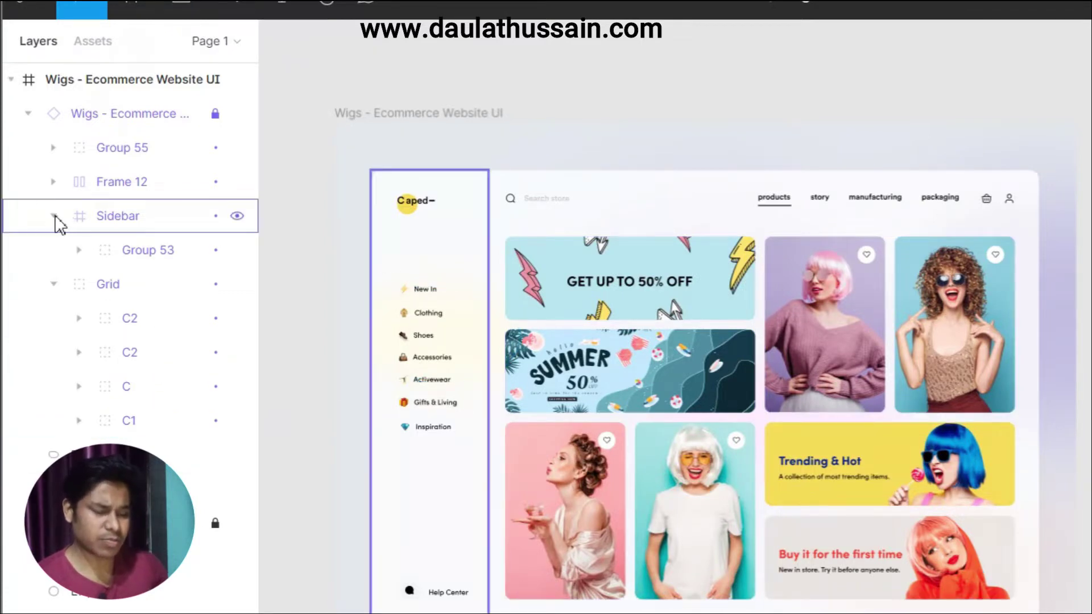
click(53, 284)
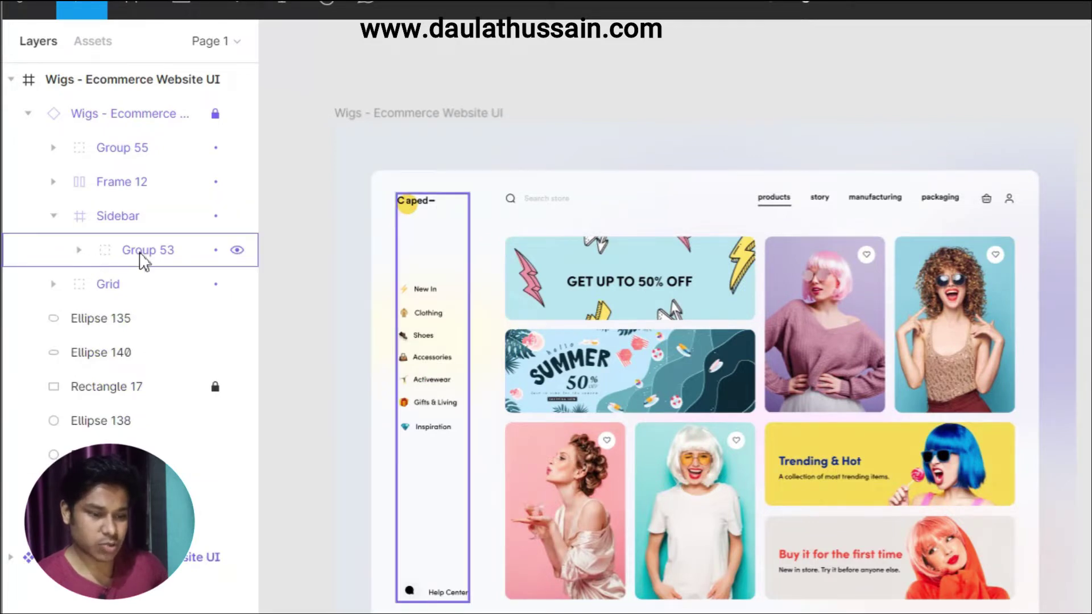
- Expand Group 53 and its Group 1 to reveal the Caped logo's layers
click(80, 250)
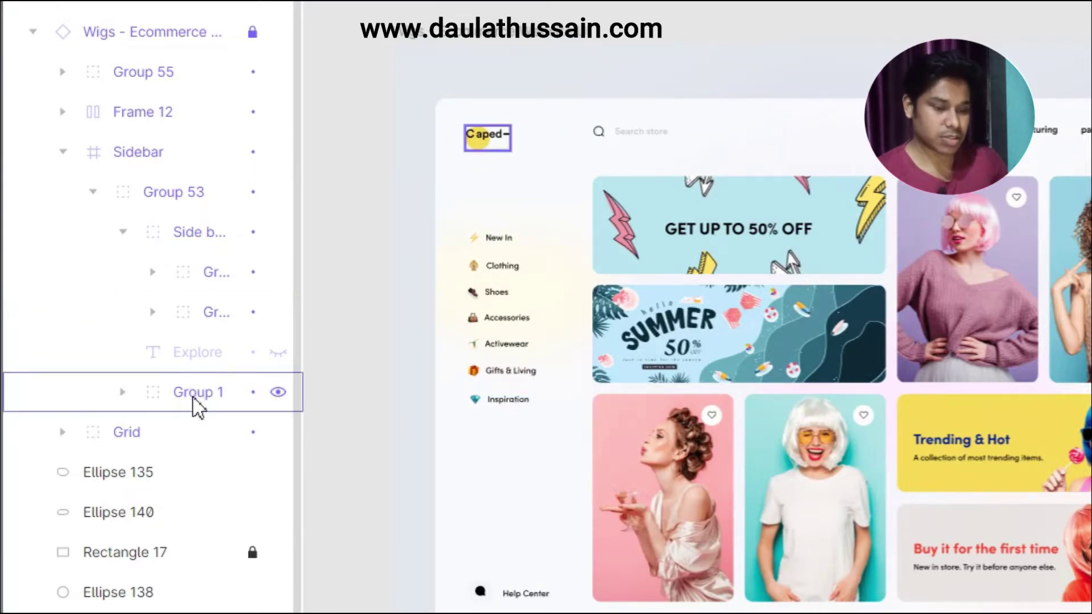
scroll(200, 405, down, 1)
click(122, 362)
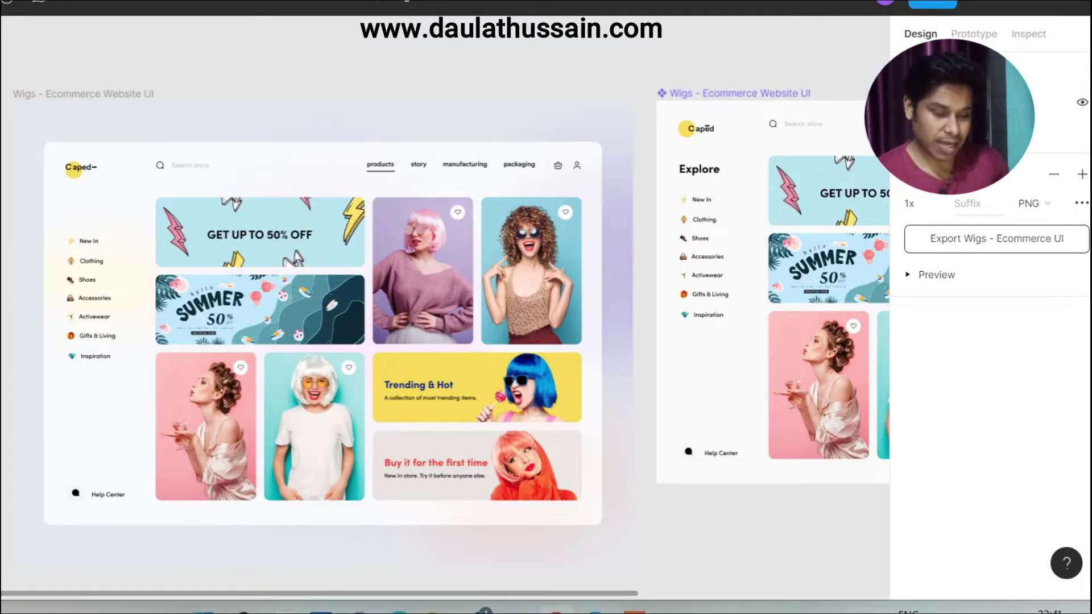
- Select the Caped logo and preview its 1x PNG 'Logo' export
click(80, 168)
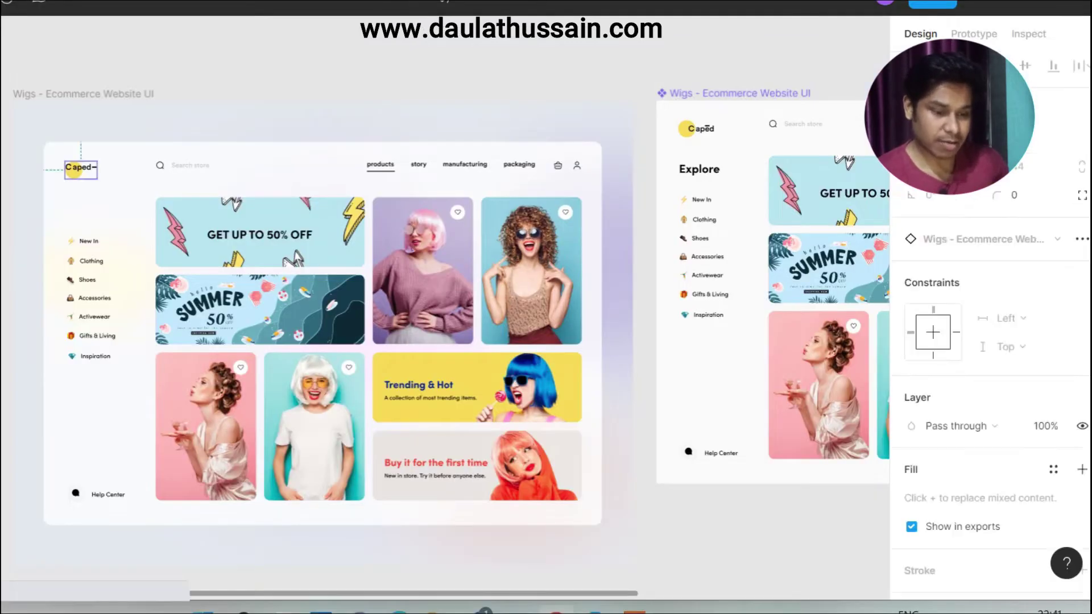
scroll(967, 455, down, 5)
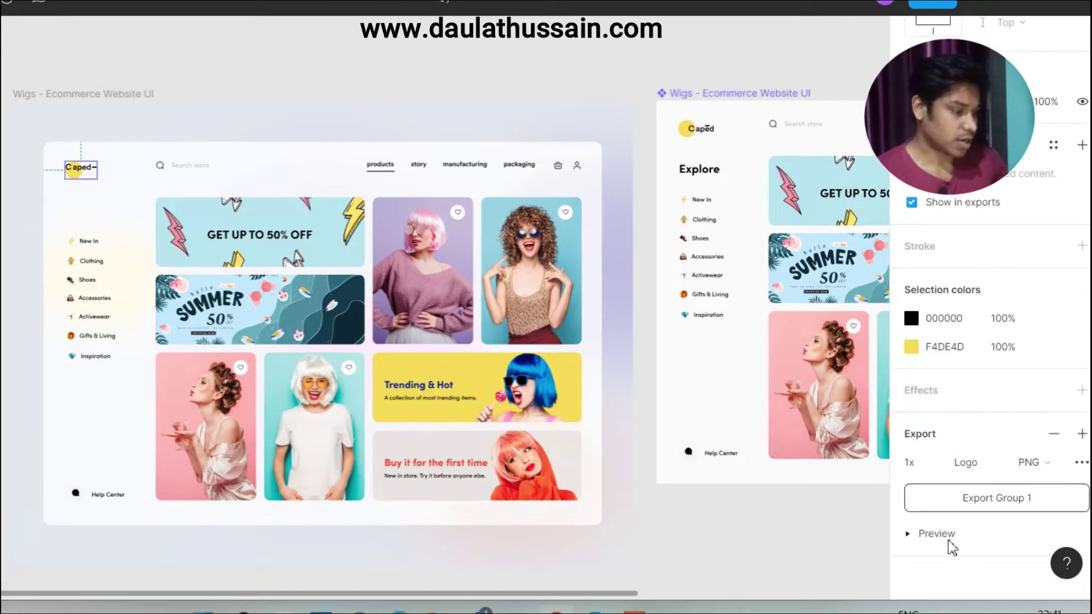
click(908, 535)
scroll(983, 401, down, 2)
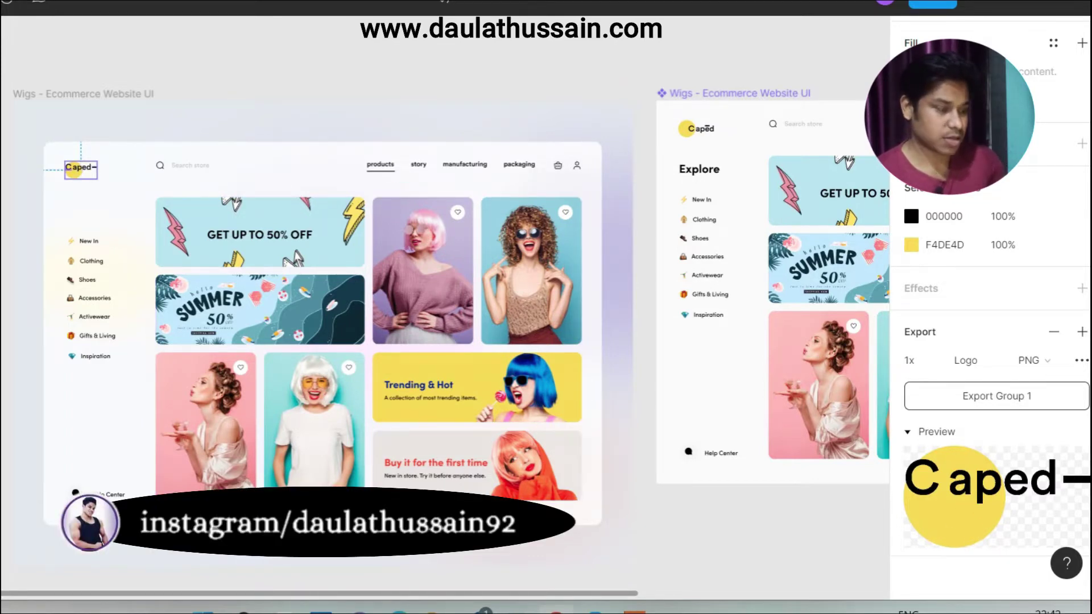
scroll(989, 418, up, 3)
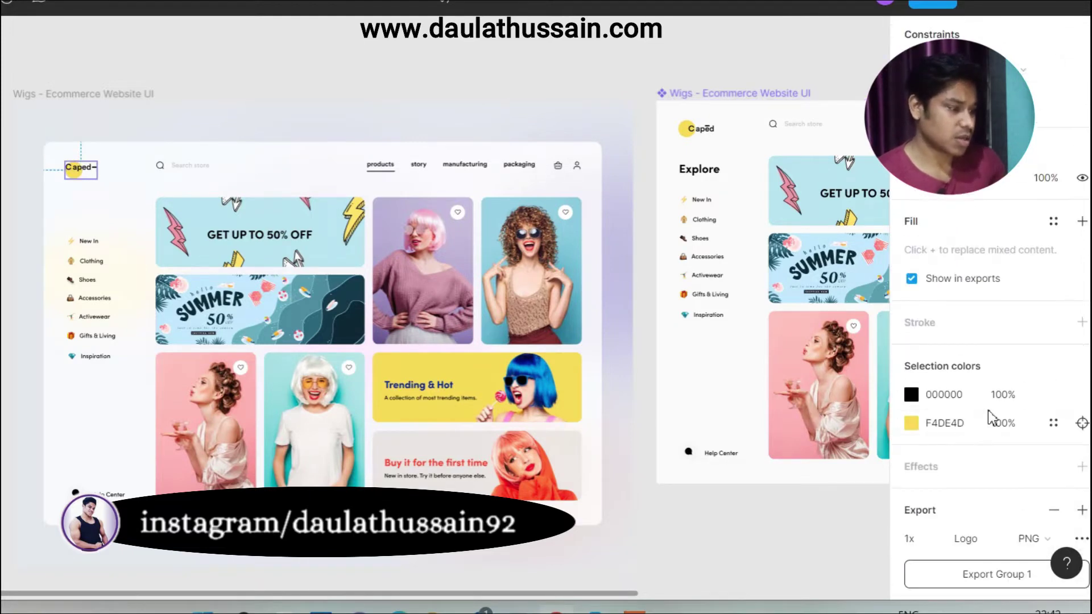
scroll(992, 387, up, 4)
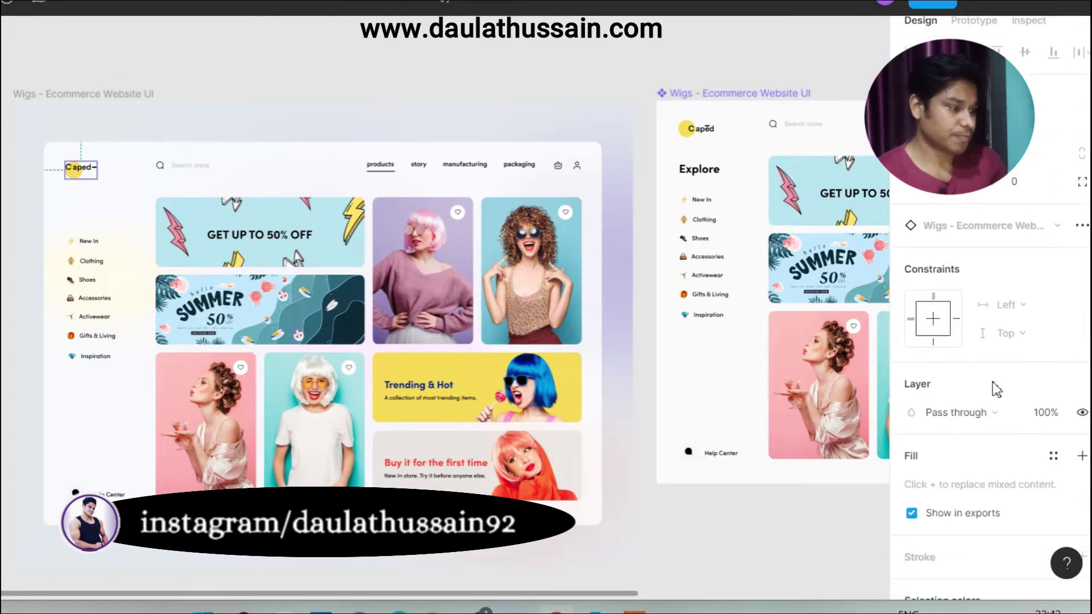
scroll(991, 381, up, 1)
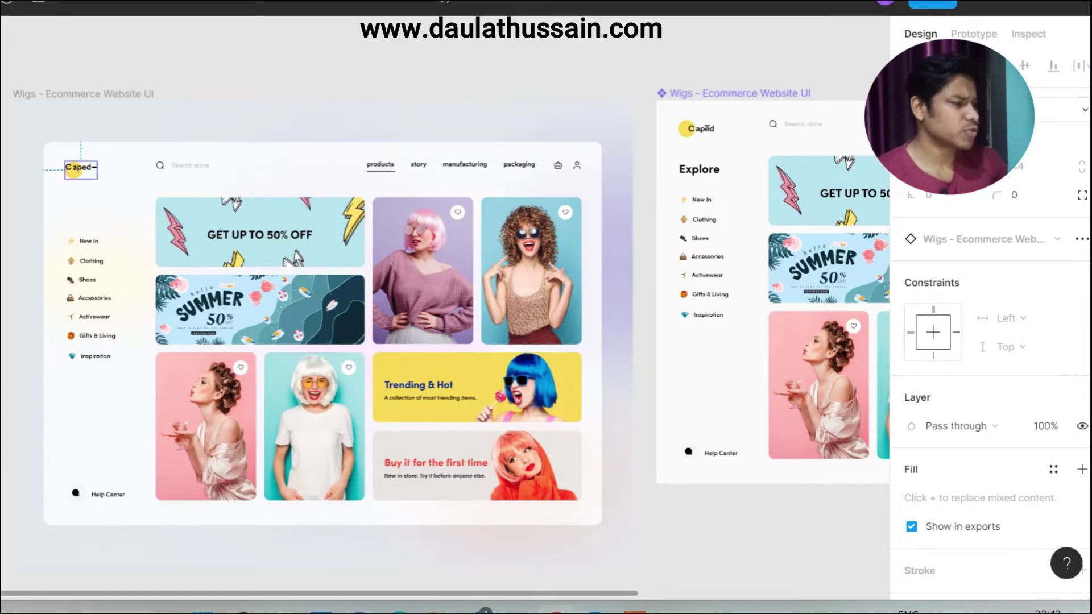
- Check the logo's Prototype and Inspect properties, then return to Design and reshow the export preview
click(974, 34)
click(1028, 33)
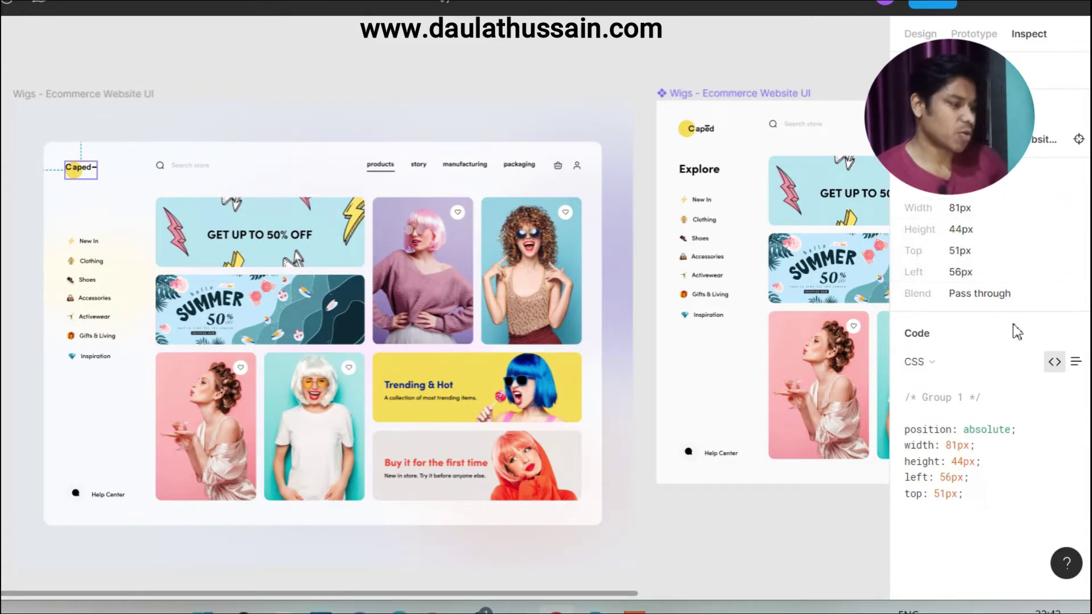
key(alt+8)
scroll(1035, 325, down, 5)
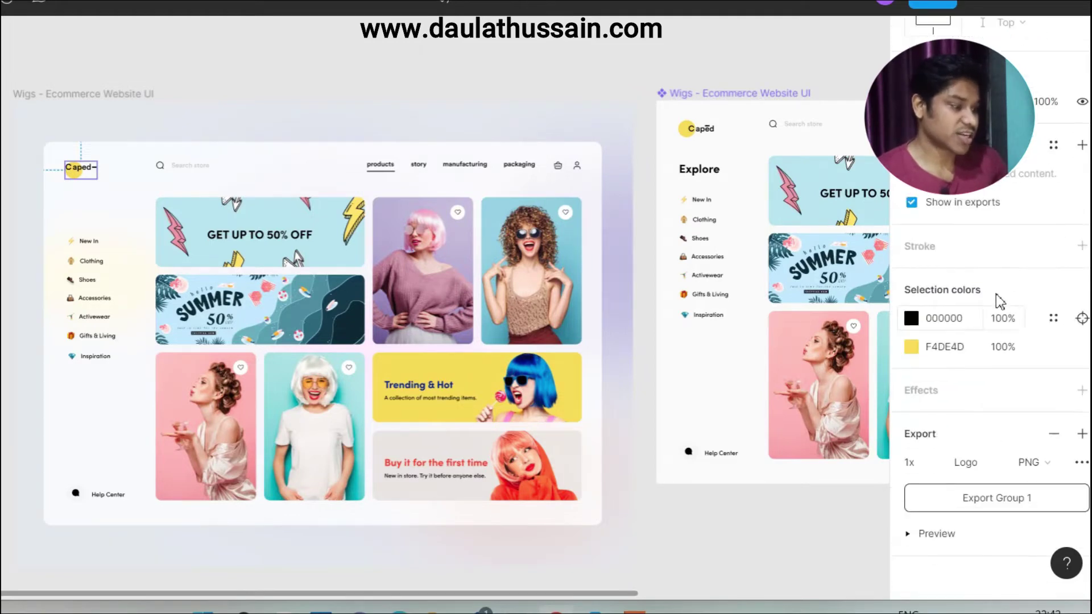
click(907, 534)
scroll(1023, 507, down, 2)
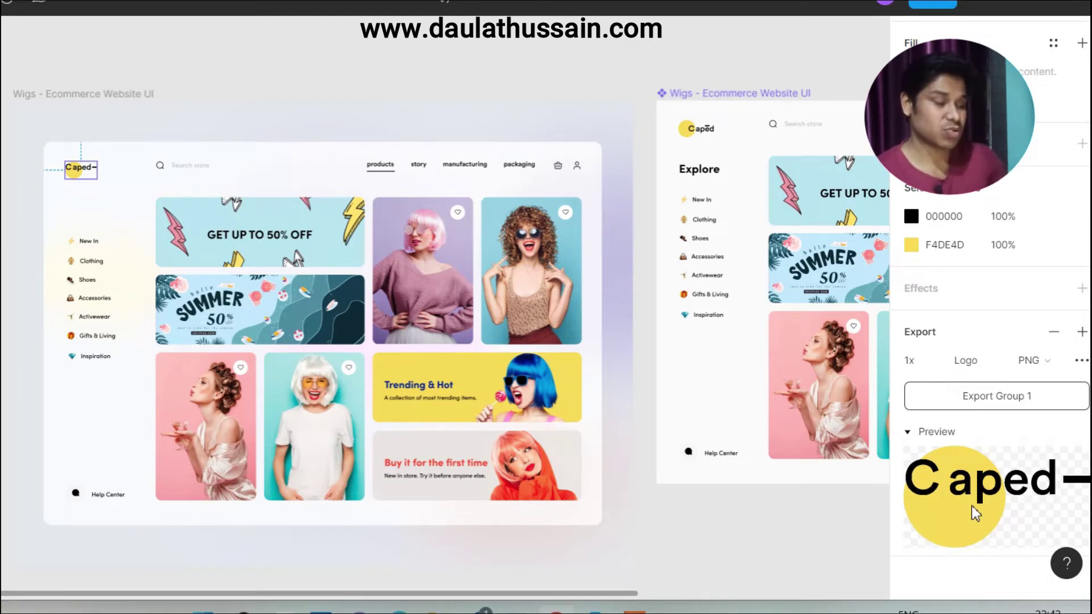
- Replace the 'Logo' export suffix with a new one and keep PNG as the format
click(972, 362)
double_click(974, 363)
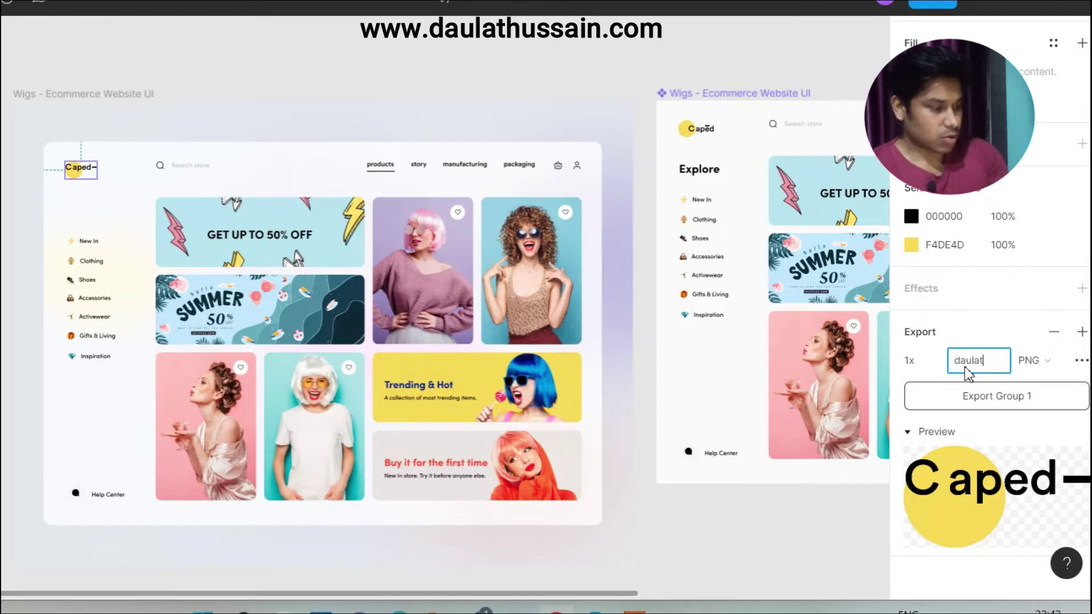
click(1048, 362)
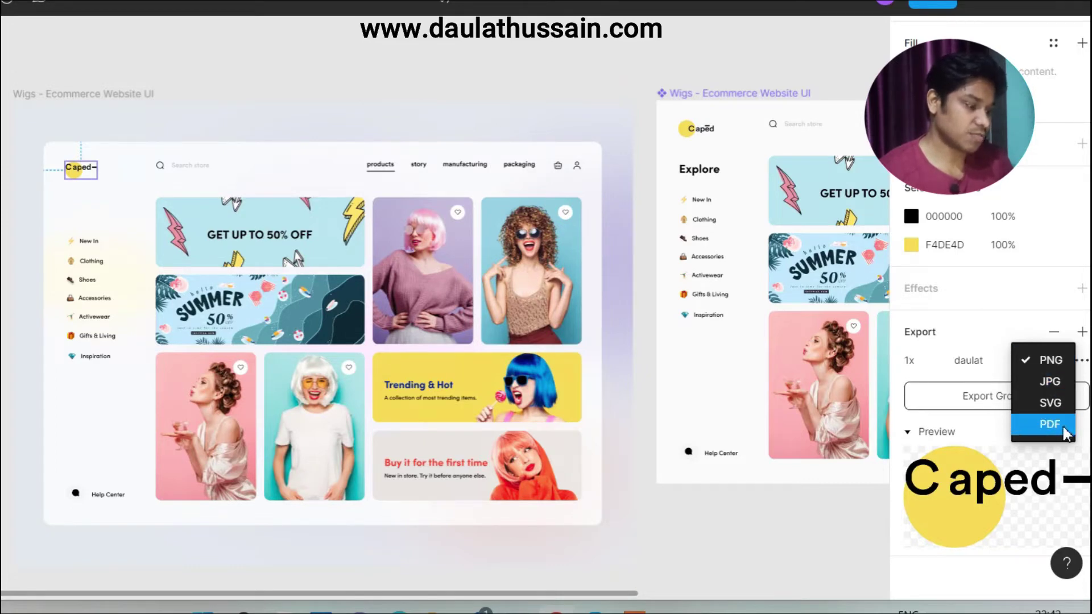
key(Up)
key(Up)
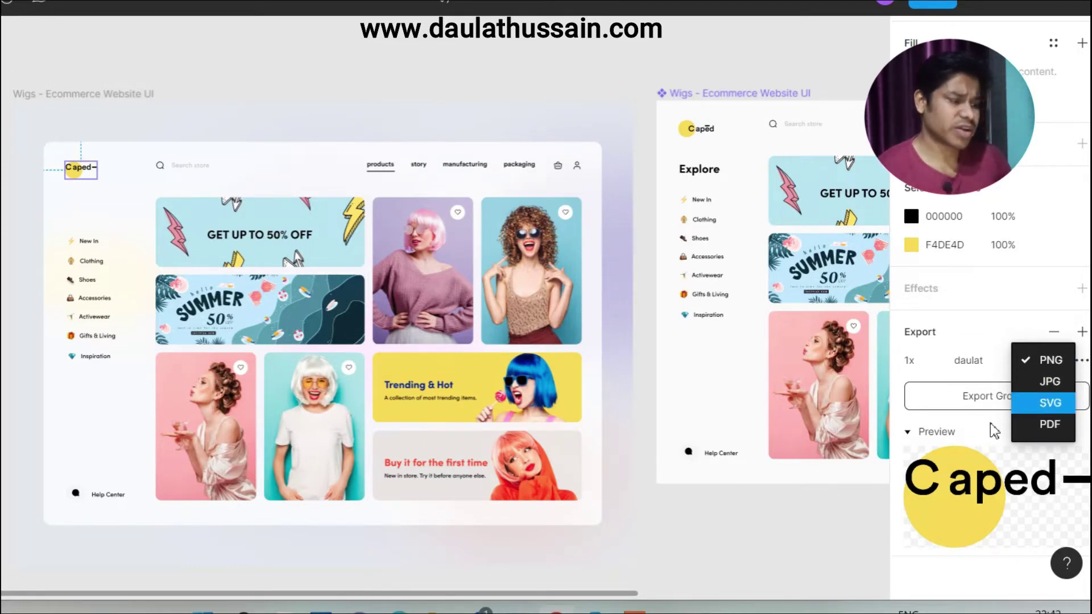
key(Down)
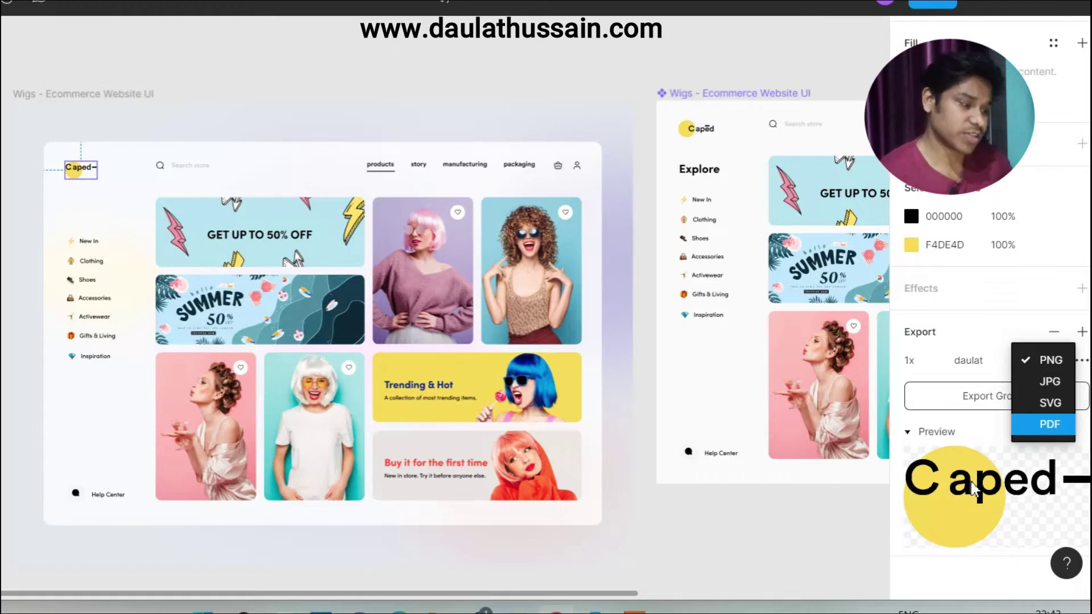
click(1049, 359)
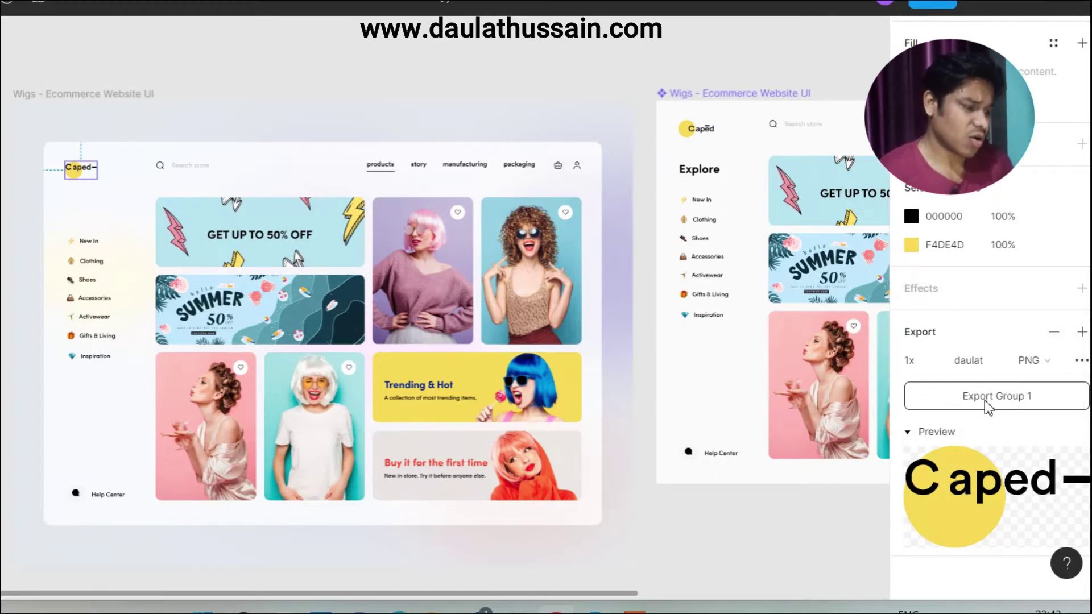
- Export Group 1 as PNG and open the downloaded logo in Photos to check it
click(985, 398)
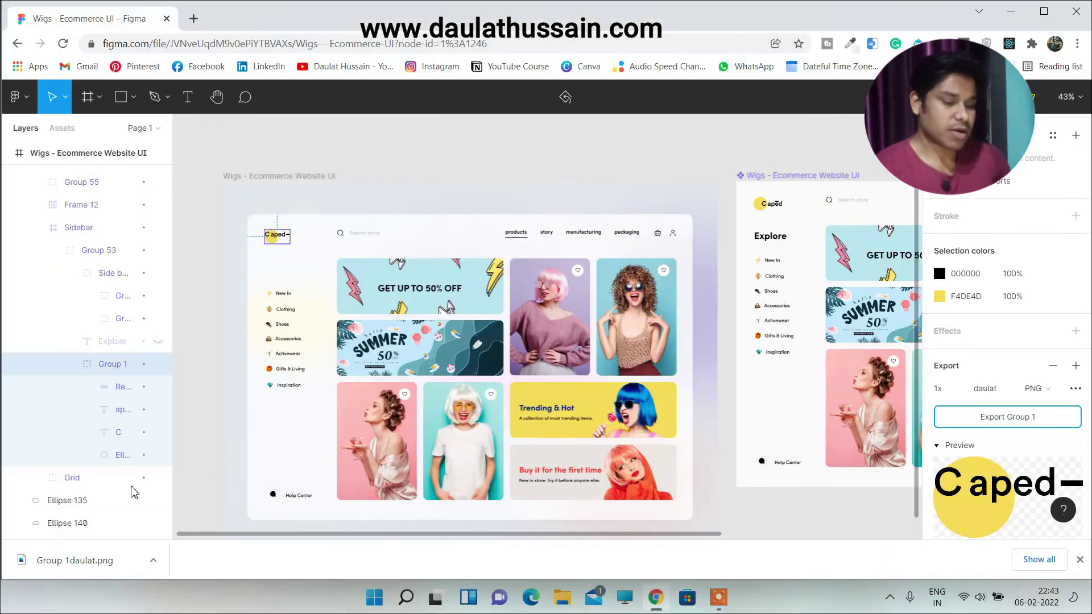
click(155, 563)
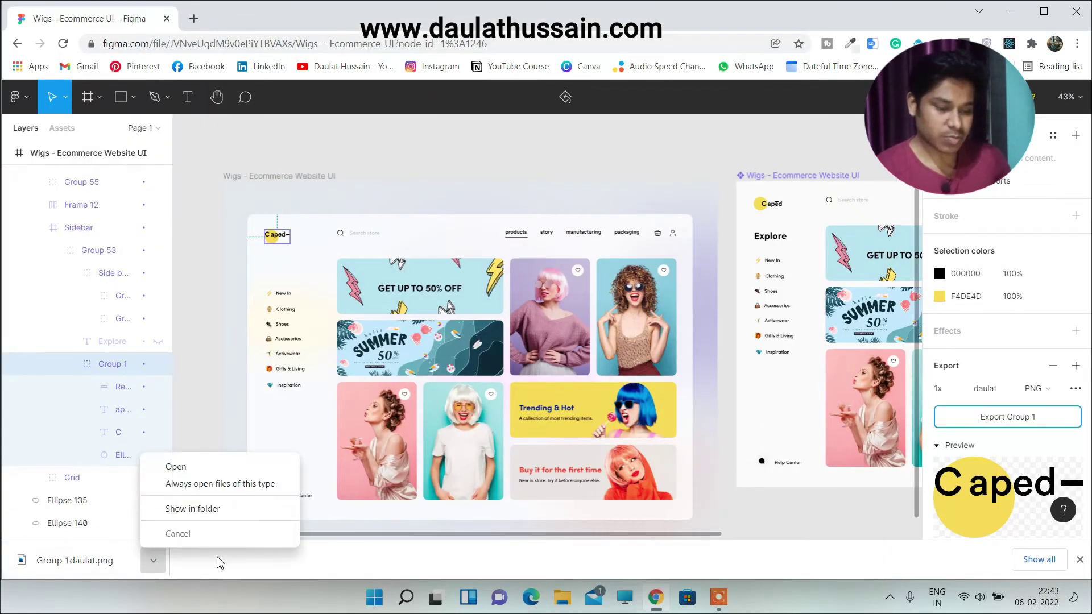
click(197, 468)
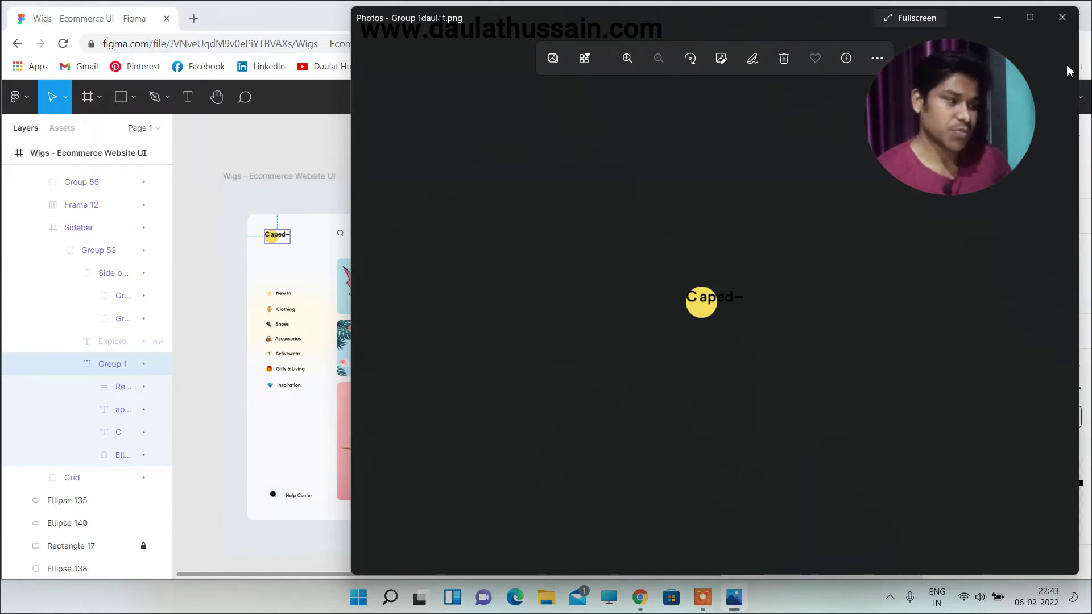
click(1062, 17)
click(67, 500)
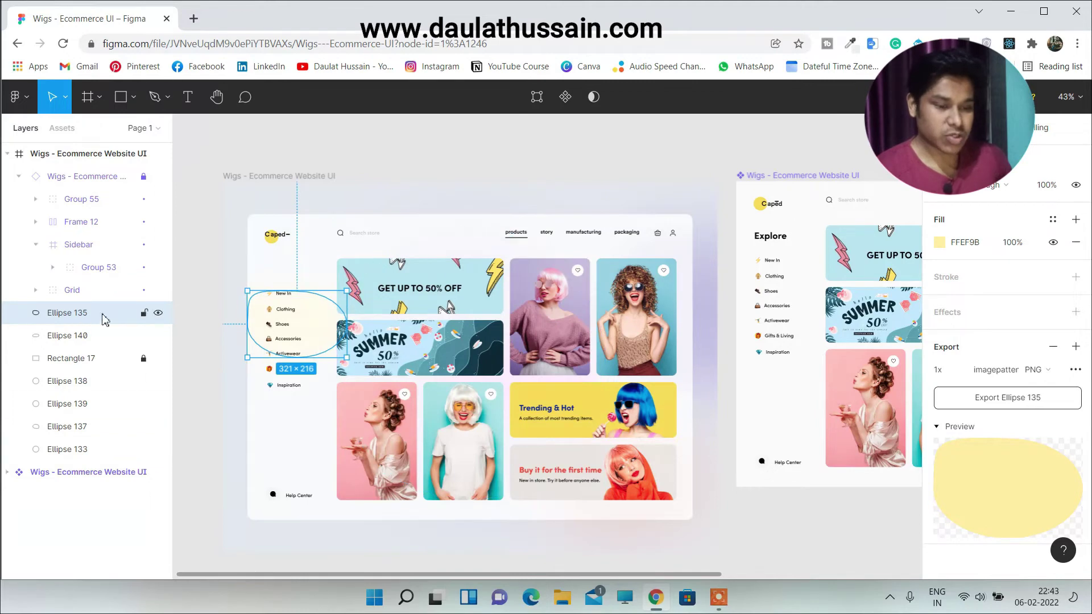
- Expand Grid > C2 and export the heart icon Group 5 as 'Group 5Heart.png'
click(36, 290)
click(53, 314)
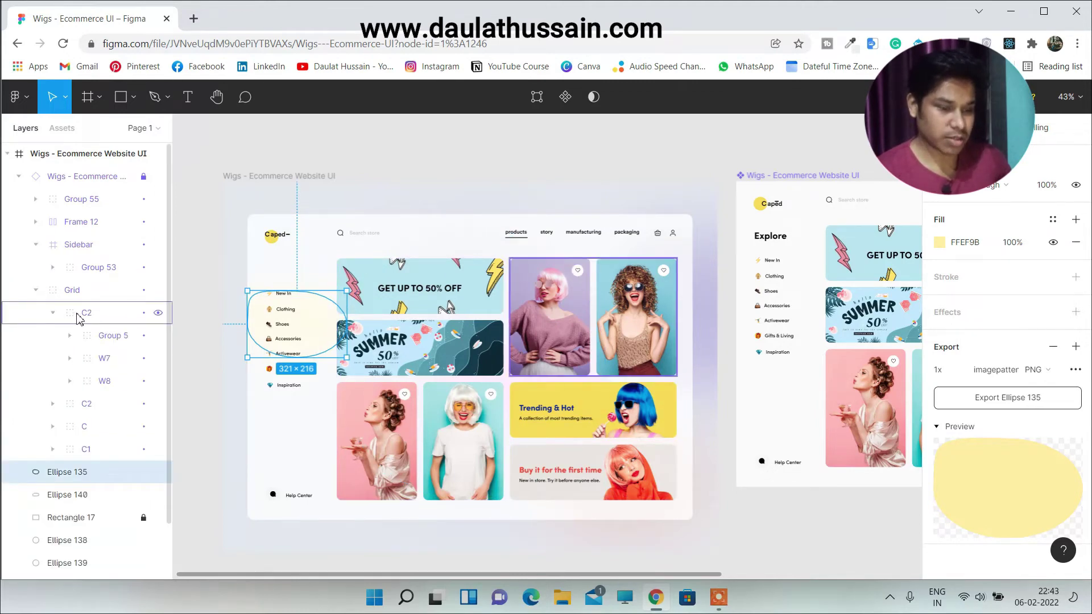
click(53, 314)
click(53, 313)
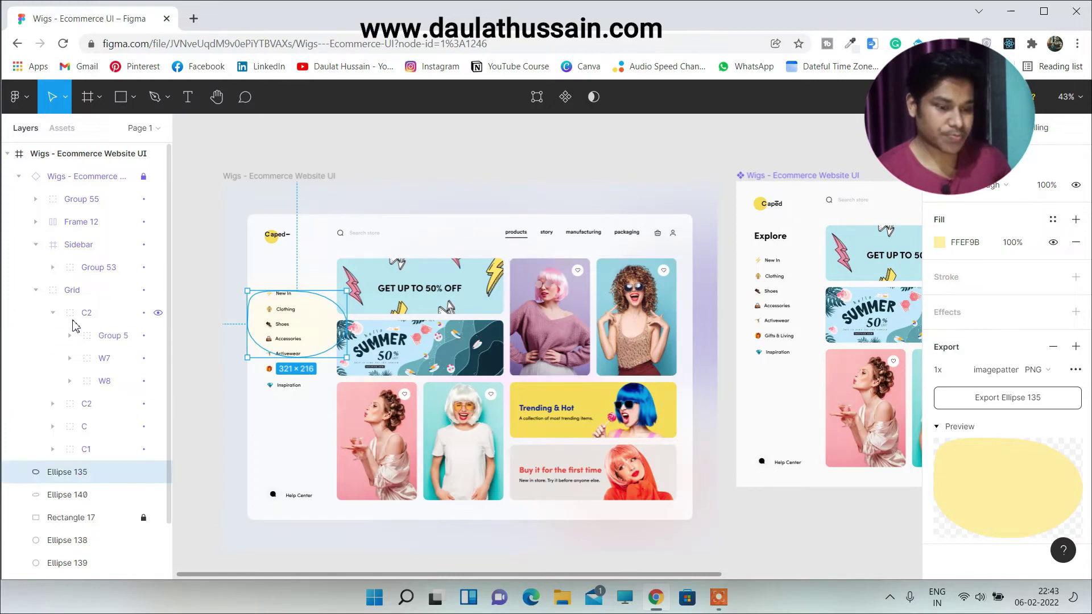
click(108, 341)
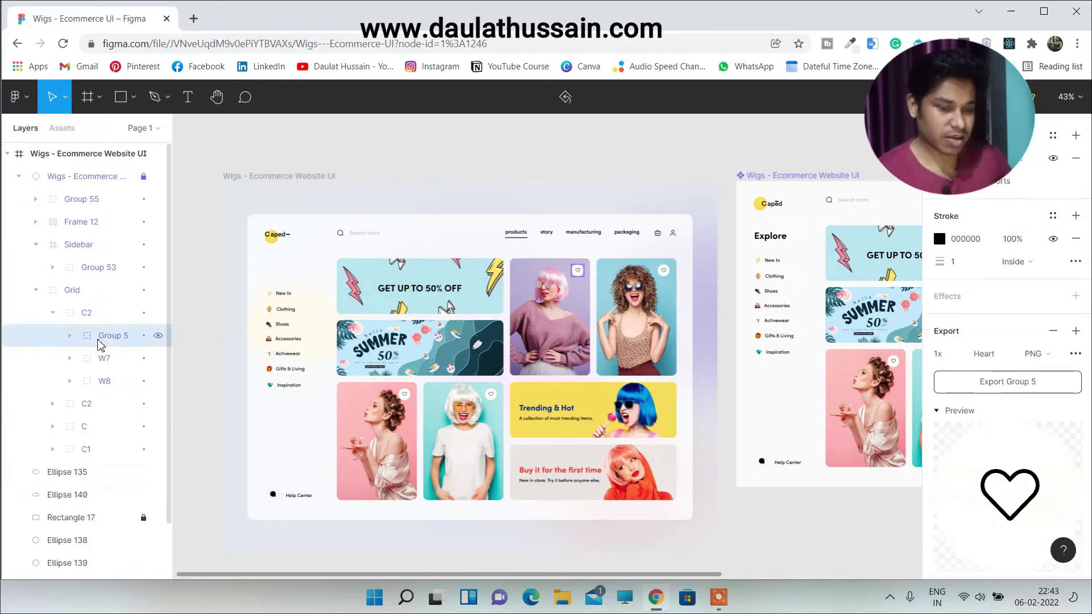
scroll(1025, 522, down, 2)
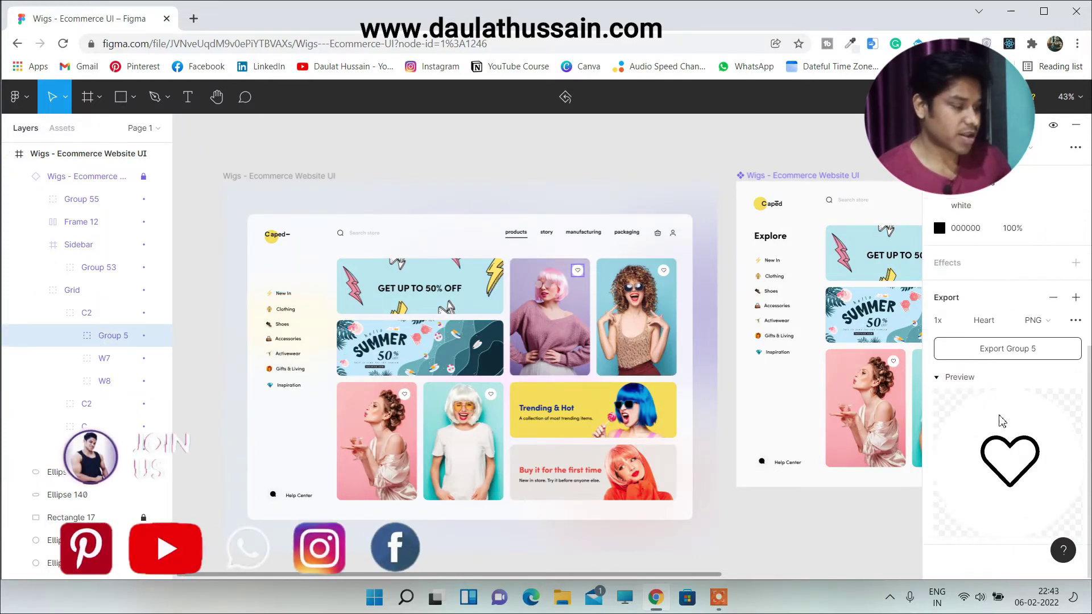
click(994, 351)
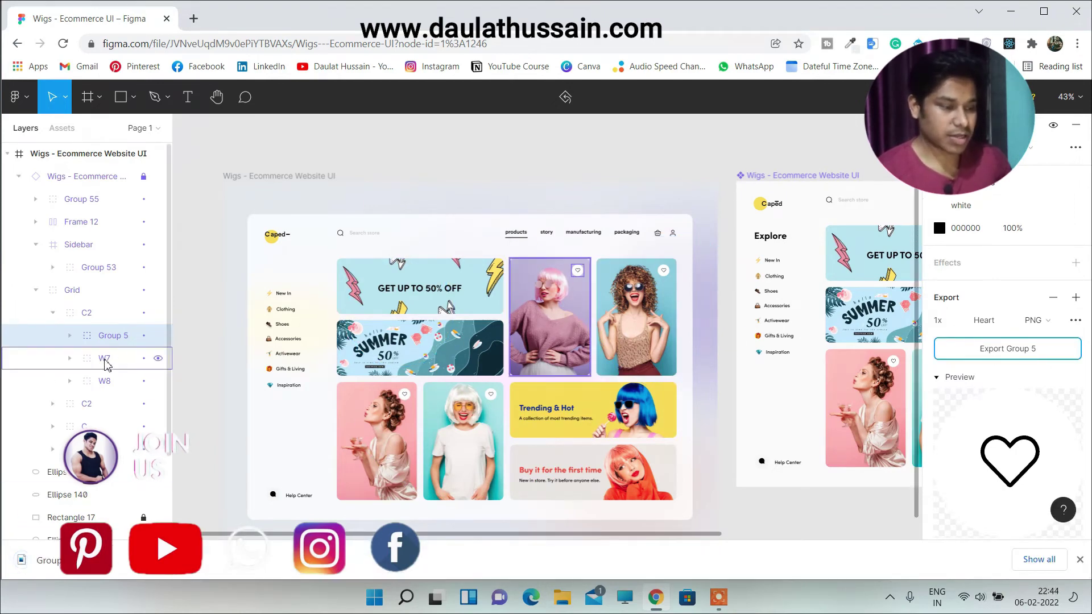
click(86, 360)
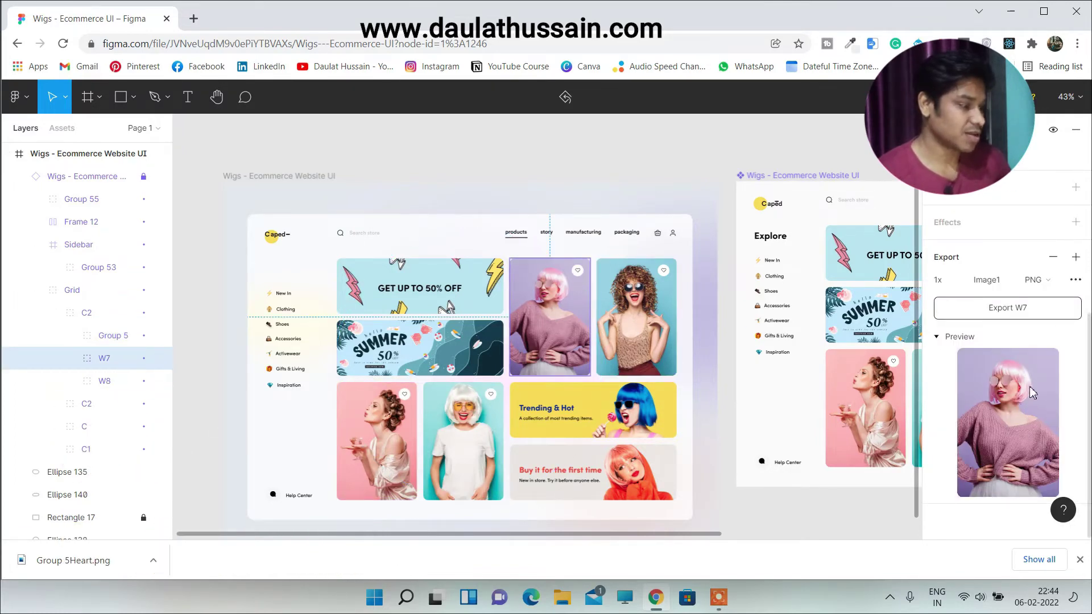
- Export W7 as 'W7Image1.png', then add a PNG export to W8's Group 49 and export it
click(1015, 309)
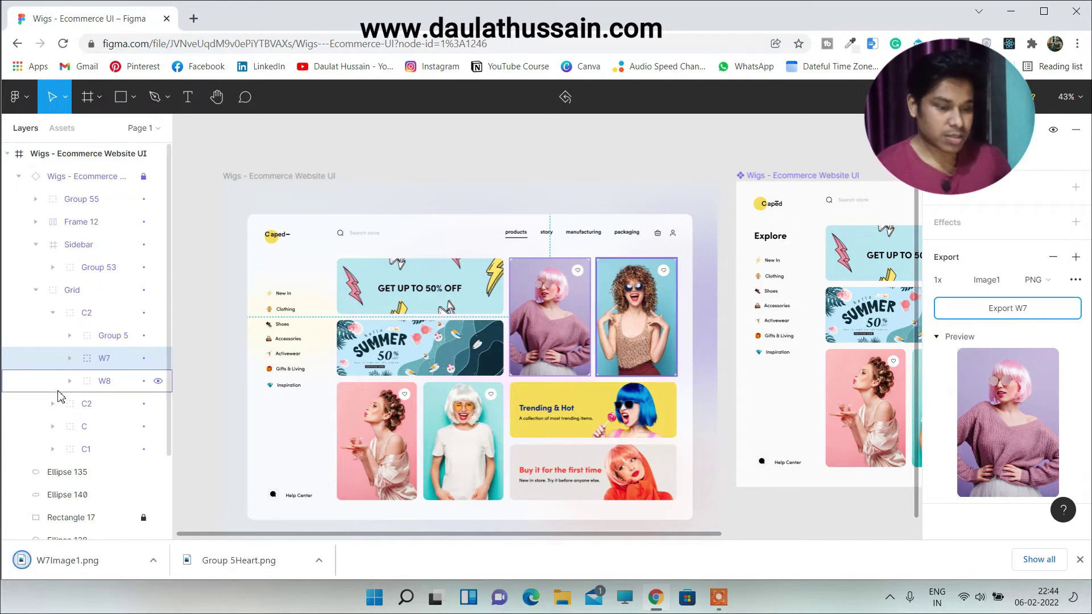
click(93, 390)
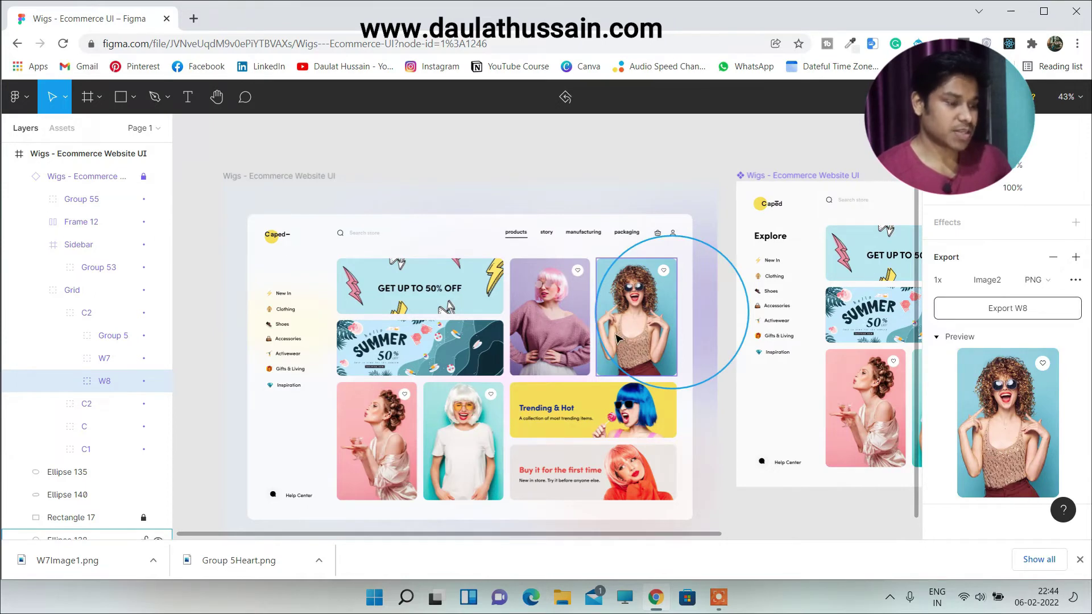
click(71, 383)
click(115, 412)
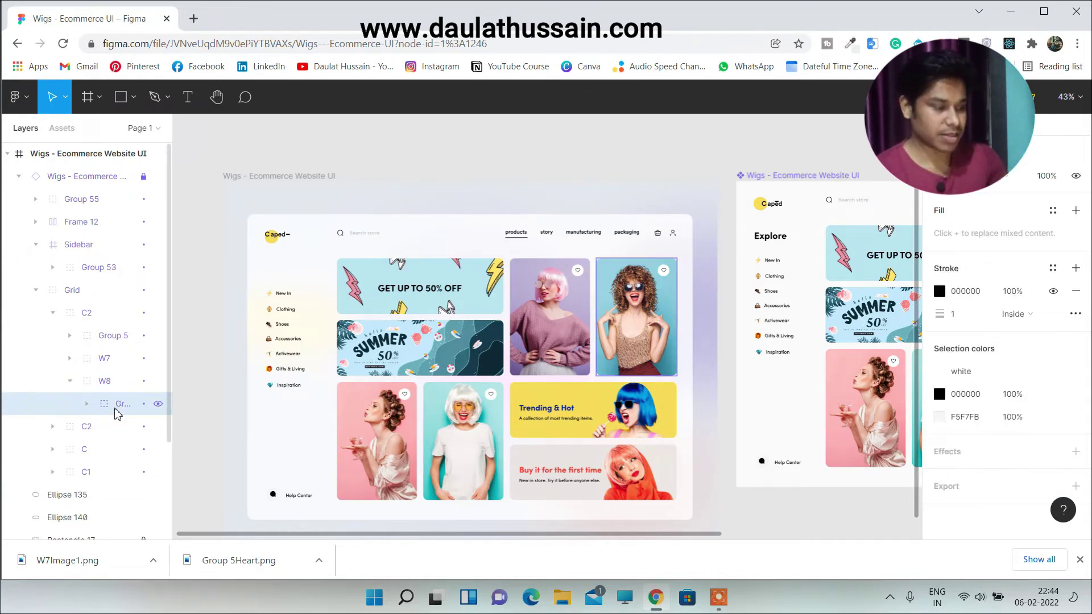
click(986, 486)
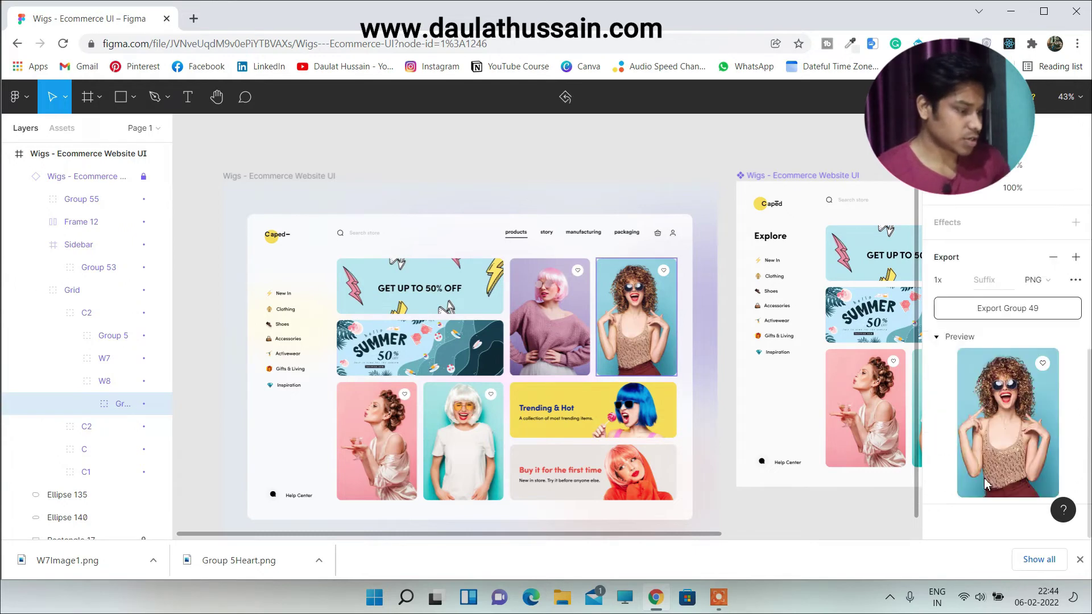
click(999, 308)
scroll(553, 401, down, 2)
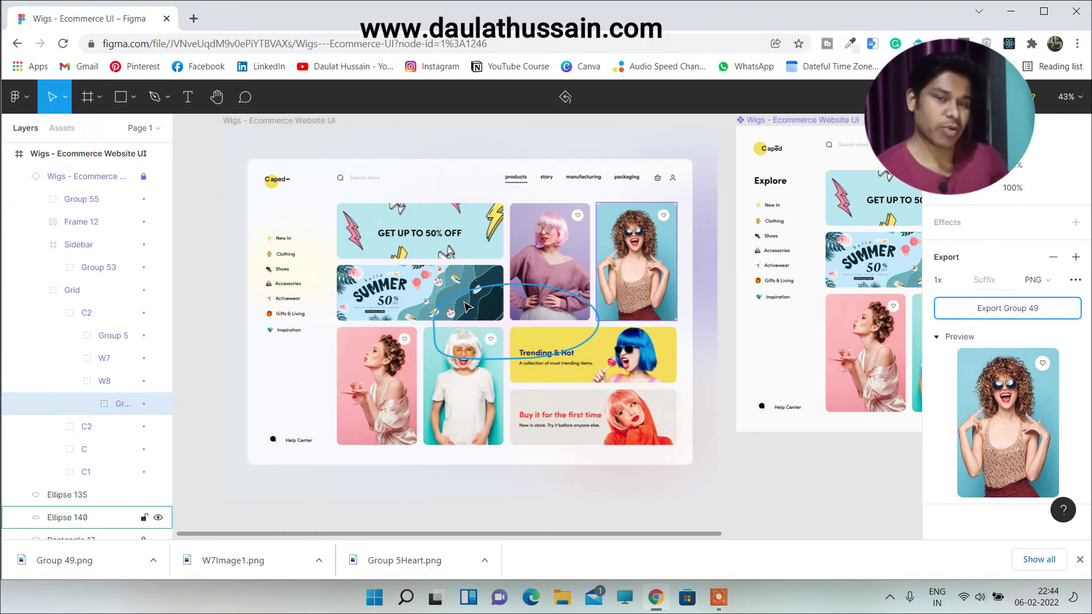
- Select the Sidebar's category menu group (New In through Inspiration) inside Group 53
click(286, 294)
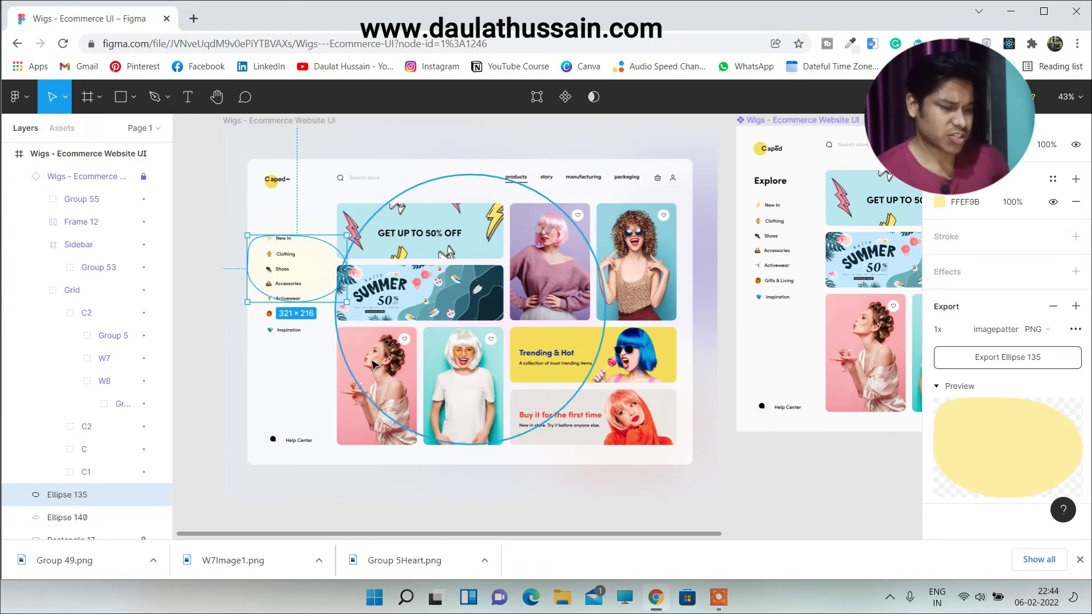
click(199, 318)
click(68, 246)
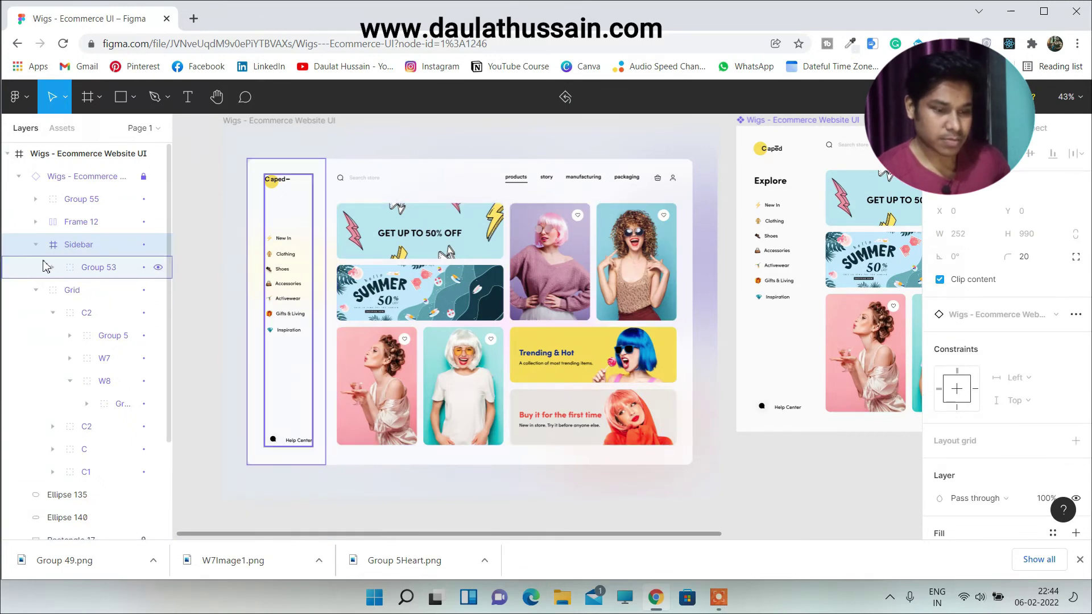
click(53, 268)
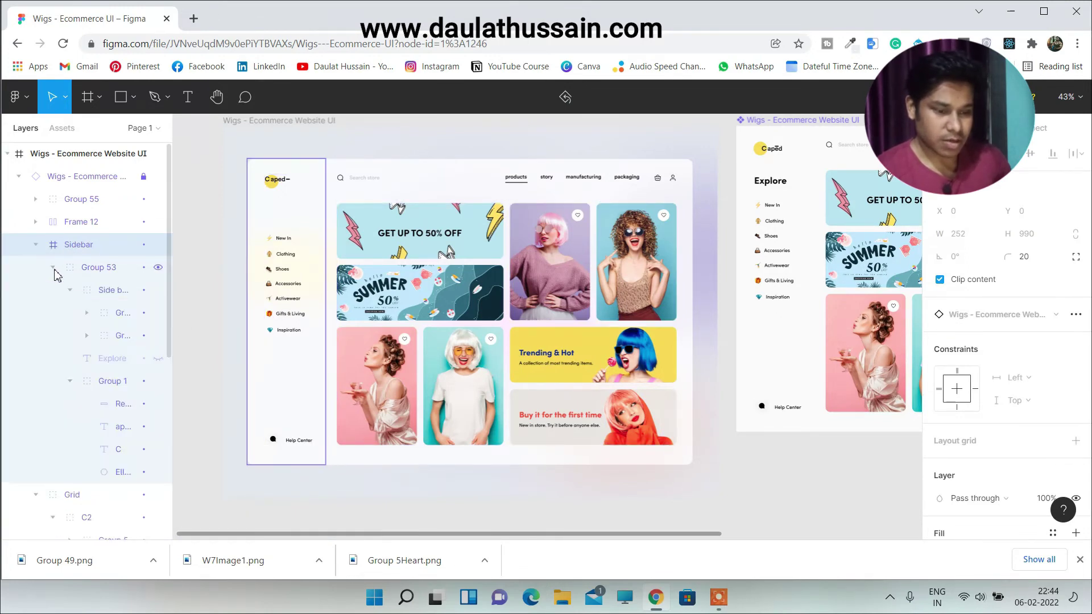
click(111, 313)
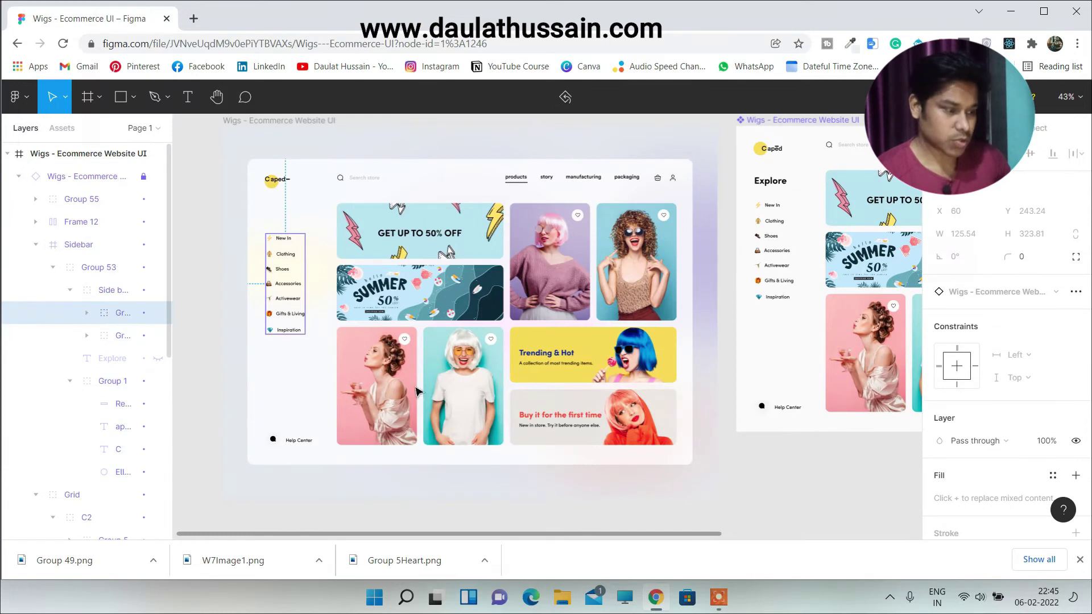